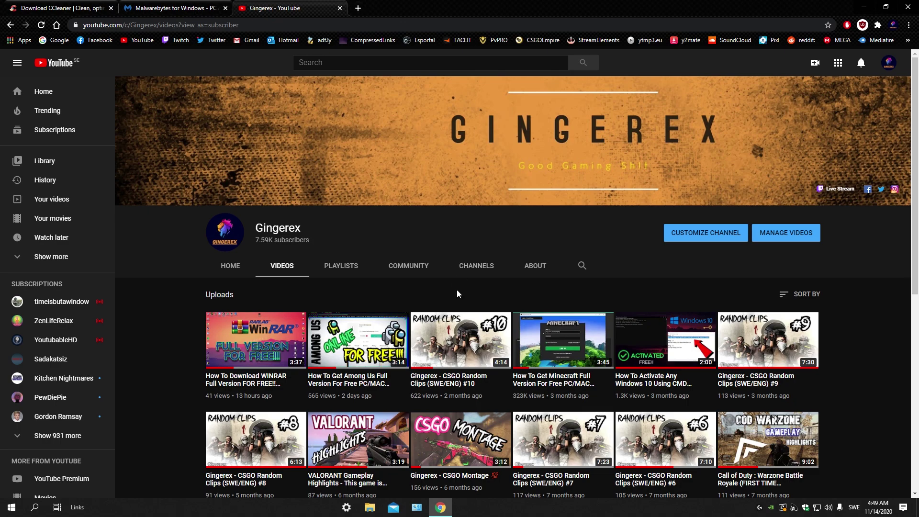
Minimize Chrome's YouTube channel page so the Windows desktop shows.
key(super+d)
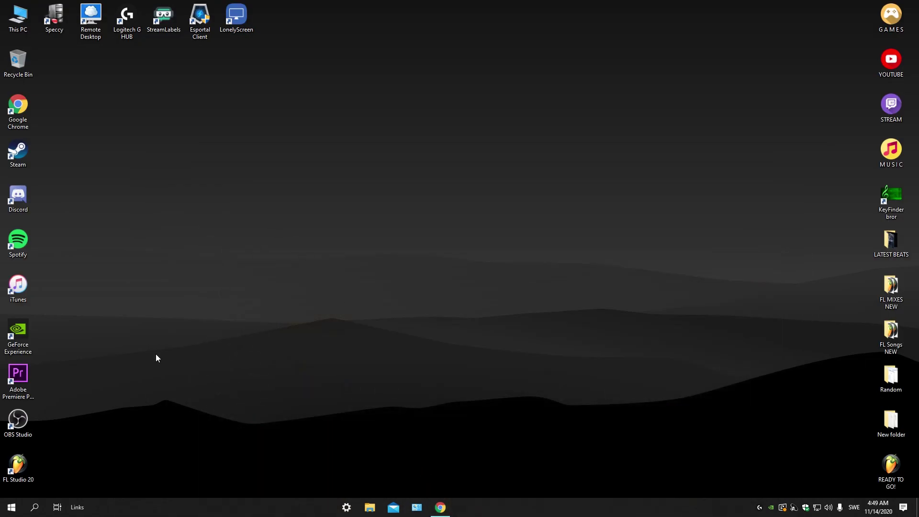
Search 'disk' and launch Disk Cleanup for drive C:.
click(34, 508)
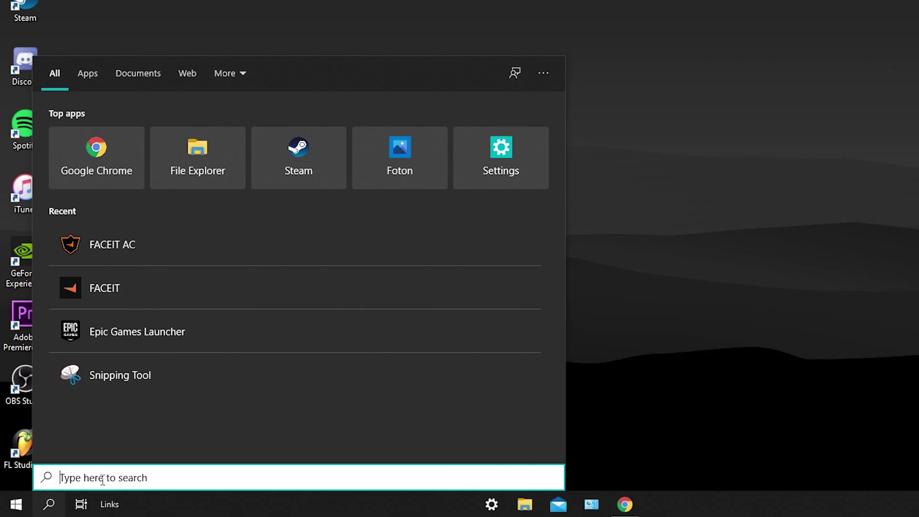
text(disk)
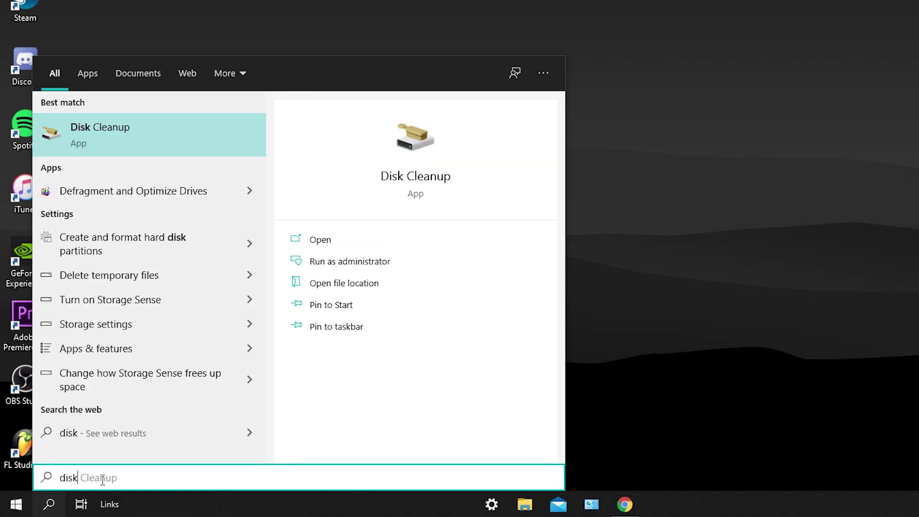
click(105, 129)
drag(124, 20, 472, 111)
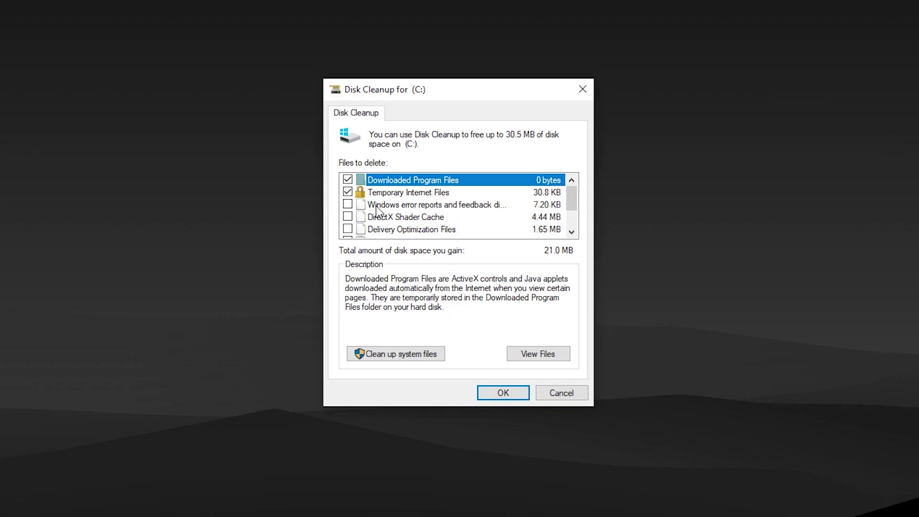
Tick error reports, DirectX Shader Cache, Delivery Optimization Files and Thumbnails for cleanup.
click(348, 204)
click(348, 217)
click(348, 229)
drag(572, 207, 572, 223)
click(373, 229)
click(348, 230)
click(347, 230)
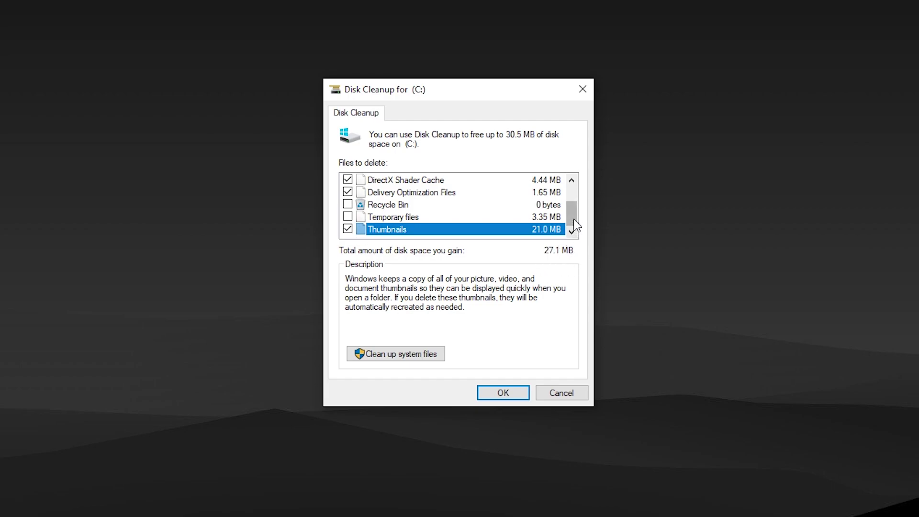
mouse_move(576, 225)
mouse_down()
mouse_move(575, 195)
mouse_move(576, 230)
mouse_up()
Permanently delete the checked files, about 27.1 MB.
click(516, 396)
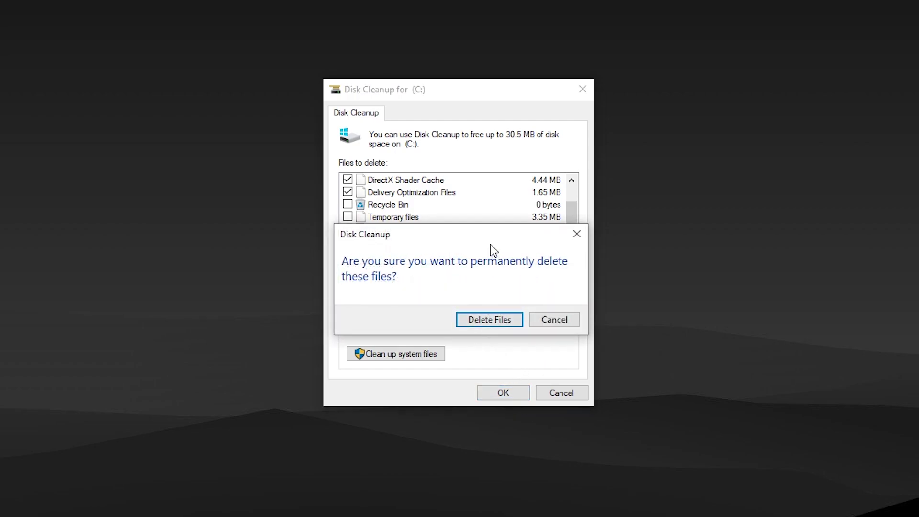
drag(492, 245, 495, 284)
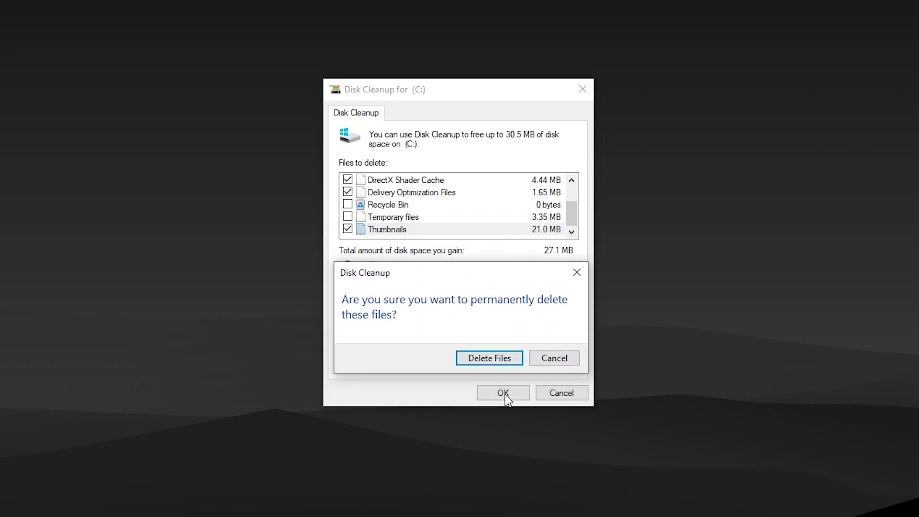
click(497, 359)
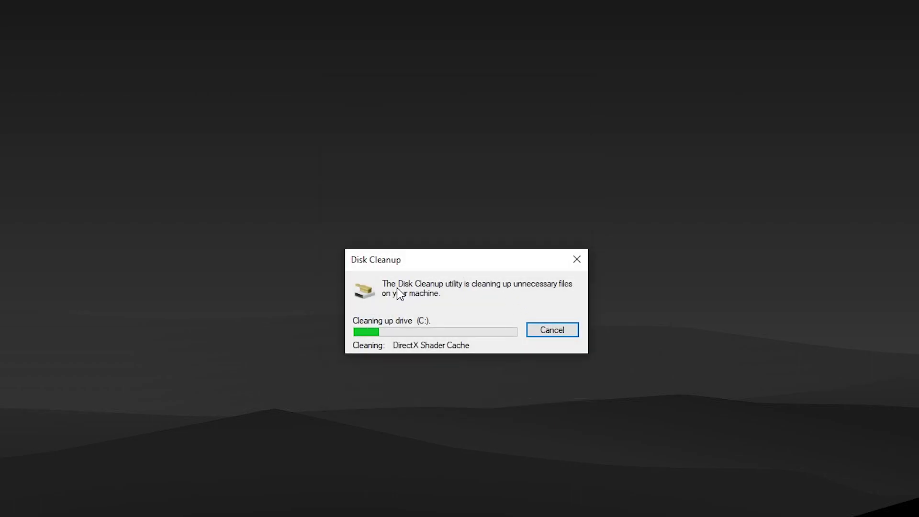
mouse_move(469, 264)
mouse_down()
mouse_move(463, 291)
mouse_move(457, 232)
mouse_move(498, 265)
mouse_move(478, 254)
mouse_up()
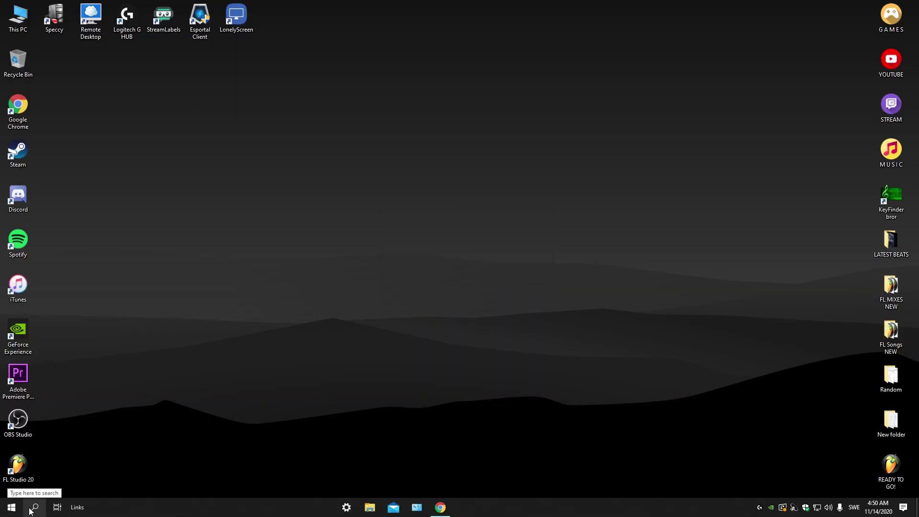
Search 'def' and launch Defragment and Optimize Drives.
click(36, 509)
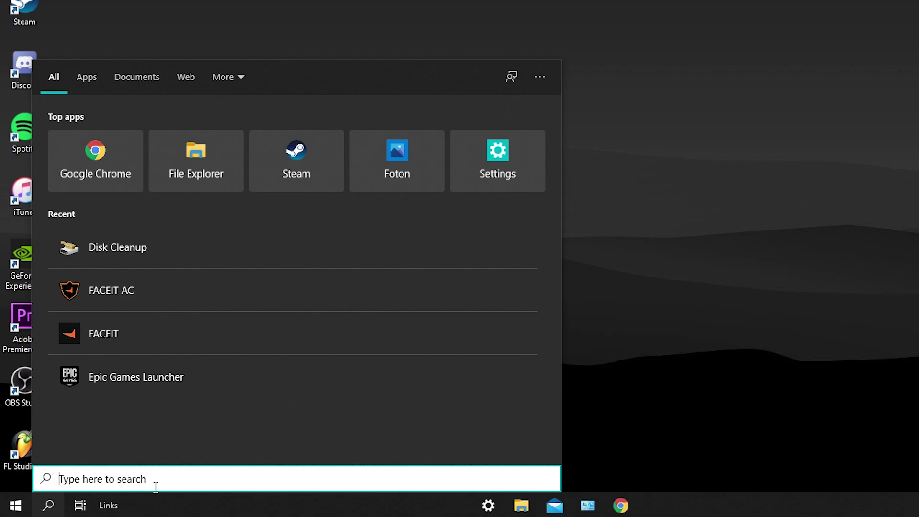
text(def)
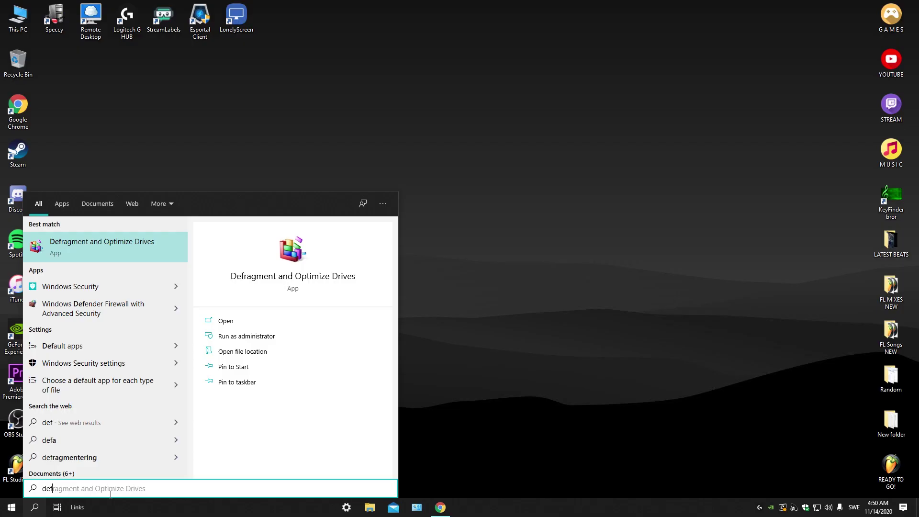
key(Return)
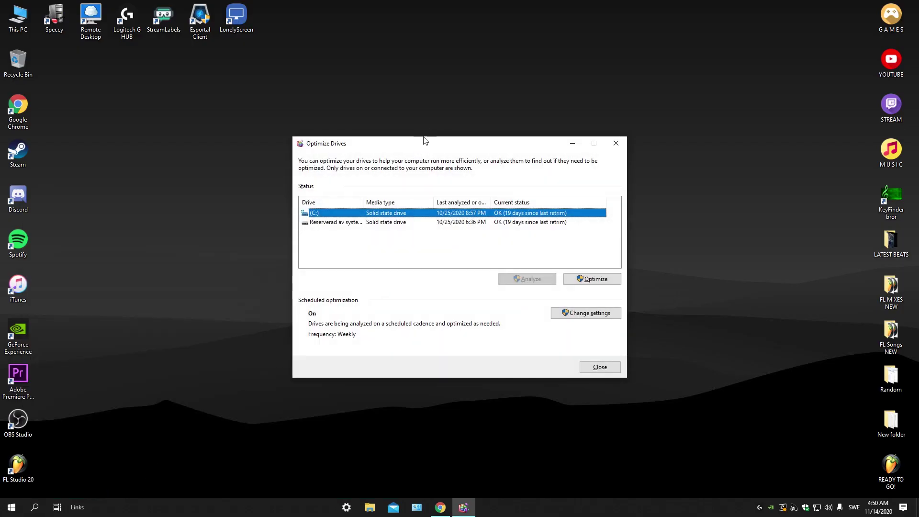
drag(422, 143, 406, 127)
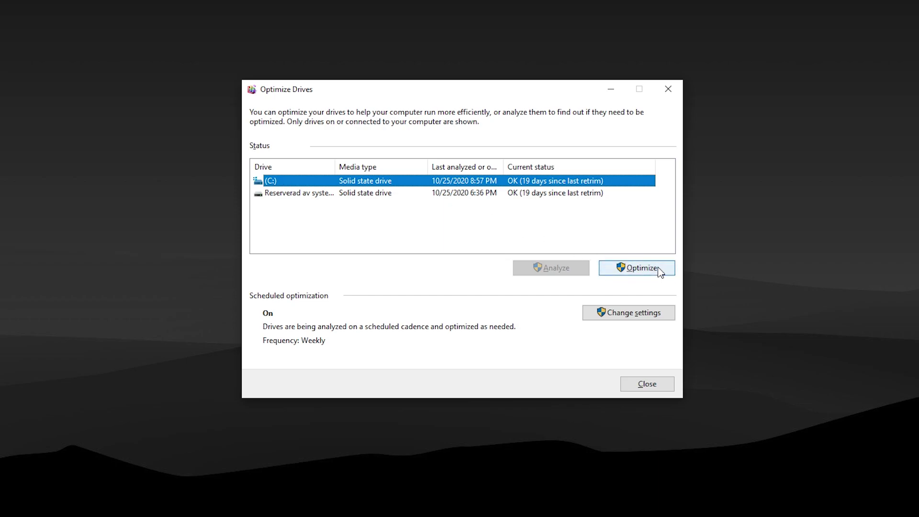
Optimize drive C: to 0 days since last retrim, then close the window.
click(382, 193)
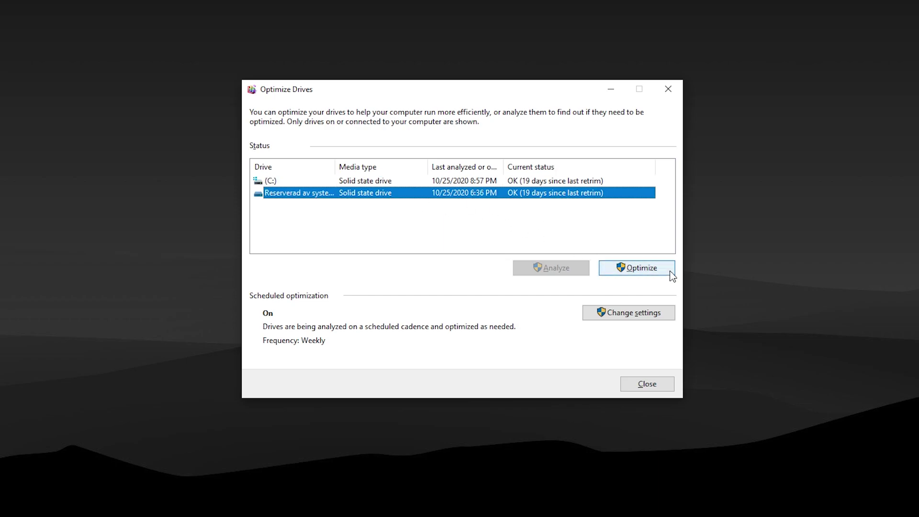
click(504, 183)
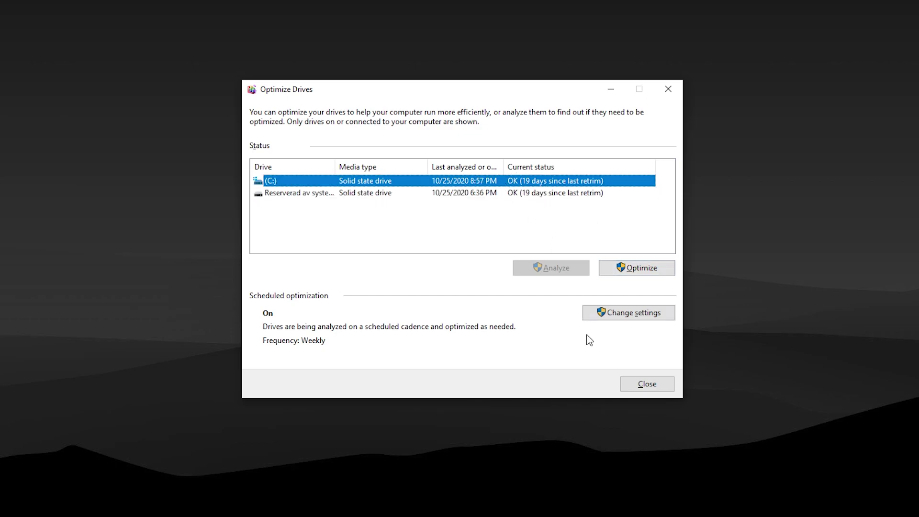
click(628, 273)
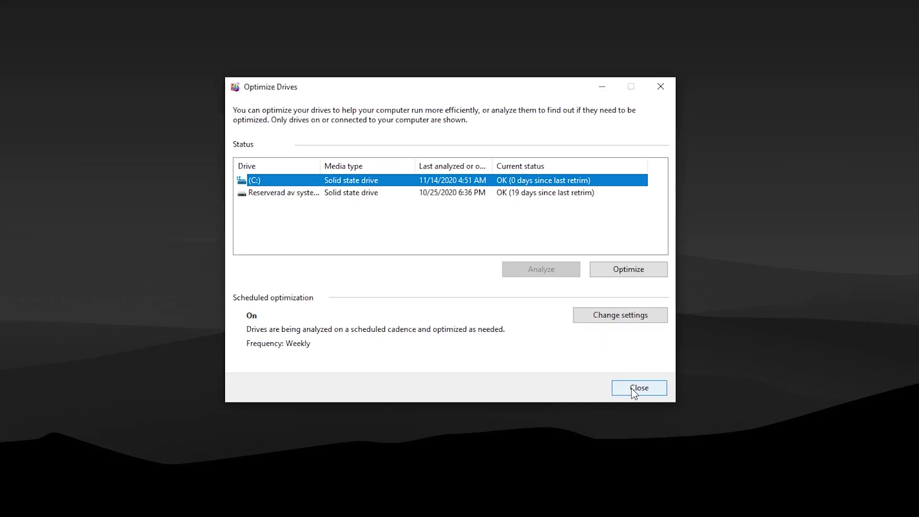
drag(634, 390, 631, 351)
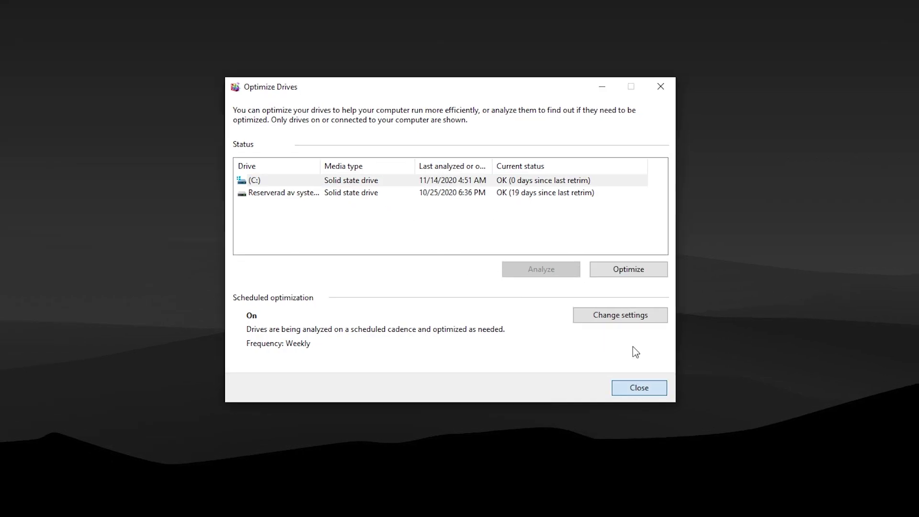
click(639, 388)
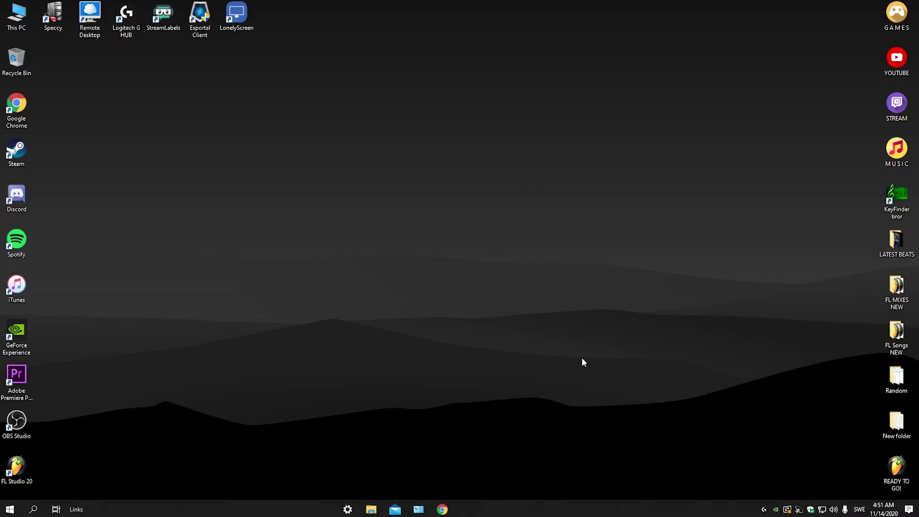
Bring Chrome back and switch to the CCleaner download page.
click(33, 509)
click(141, 122)
click(442, 509)
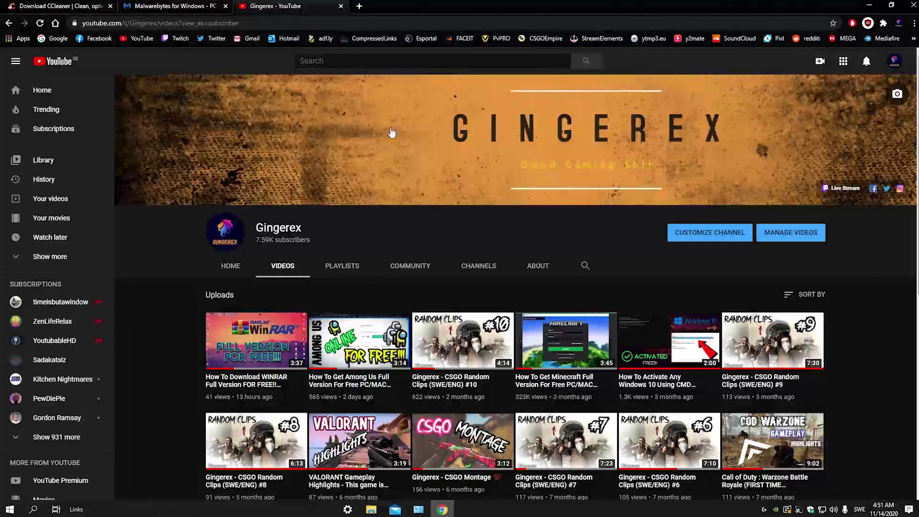
click(72, 5)
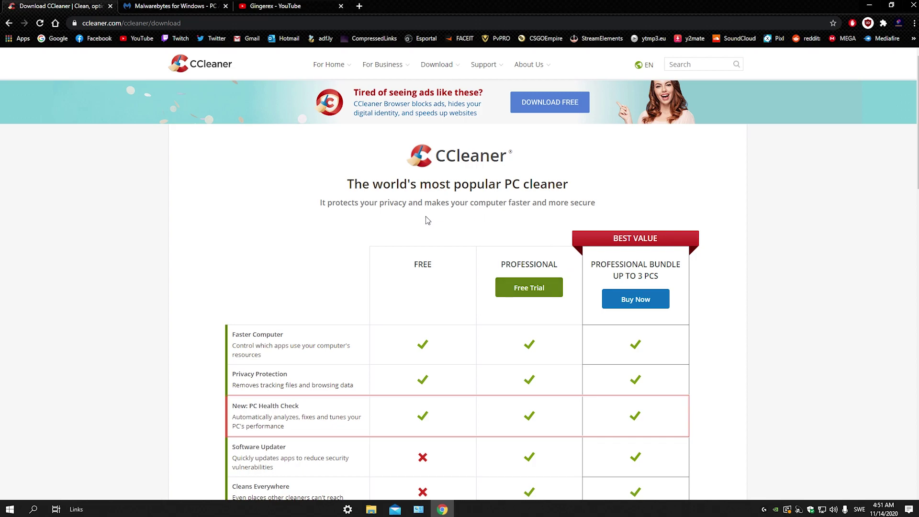
Download the free CCleaner installer ccsetup574.exe (29.1 MB).
scroll(426, 219, down, 7)
scroll(421, 211, up, 7)
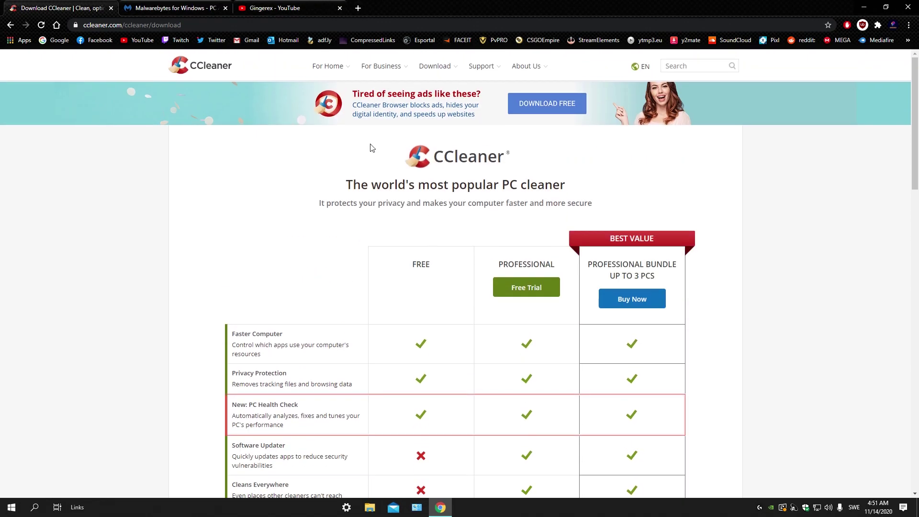
scroll(423, 326, down, 7)
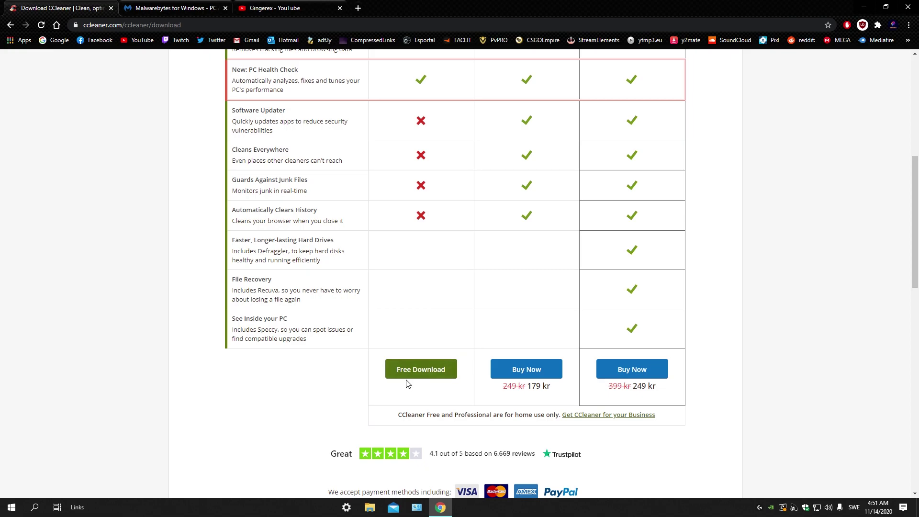
click(429, 367)
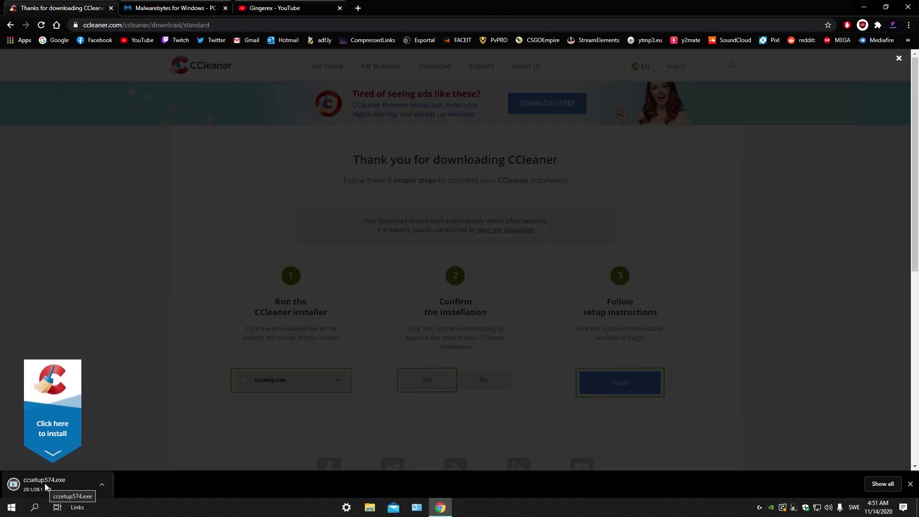
click(110, 430)
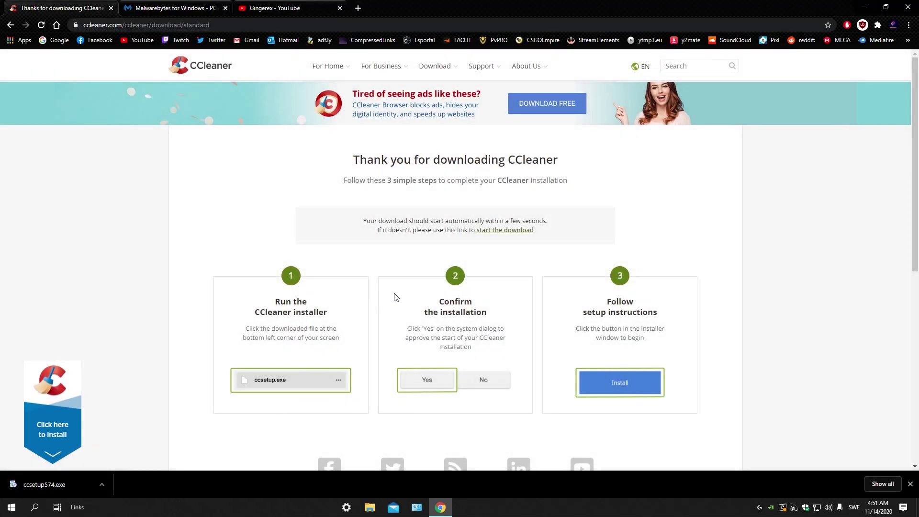
On the Malwarebytes for Windows tab, download the free MBSetup.exe installer.
key(ctrl+Tab)
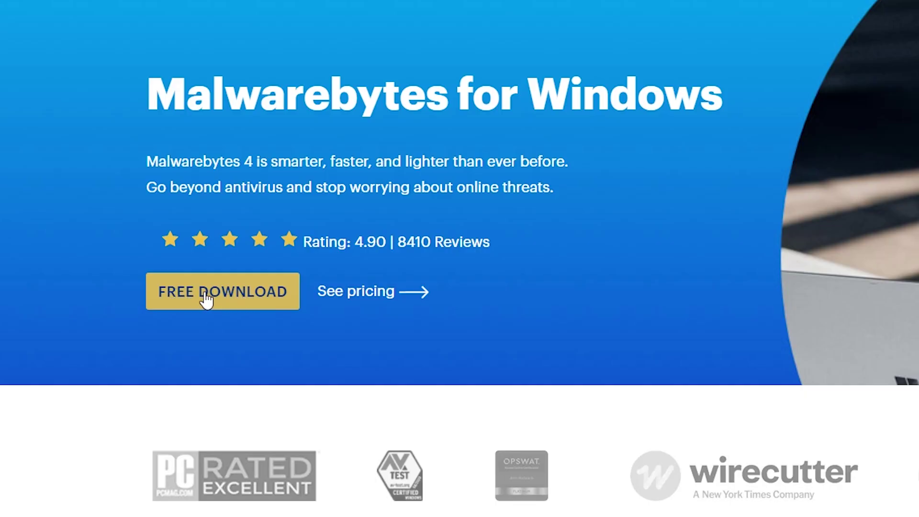
click(218, 300)
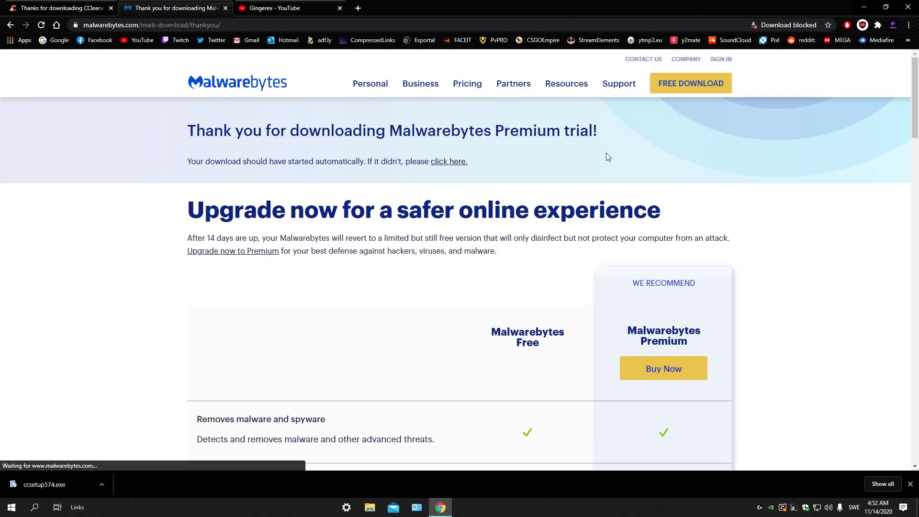
drag(187, 163, 413, 168)
click(412, 168)
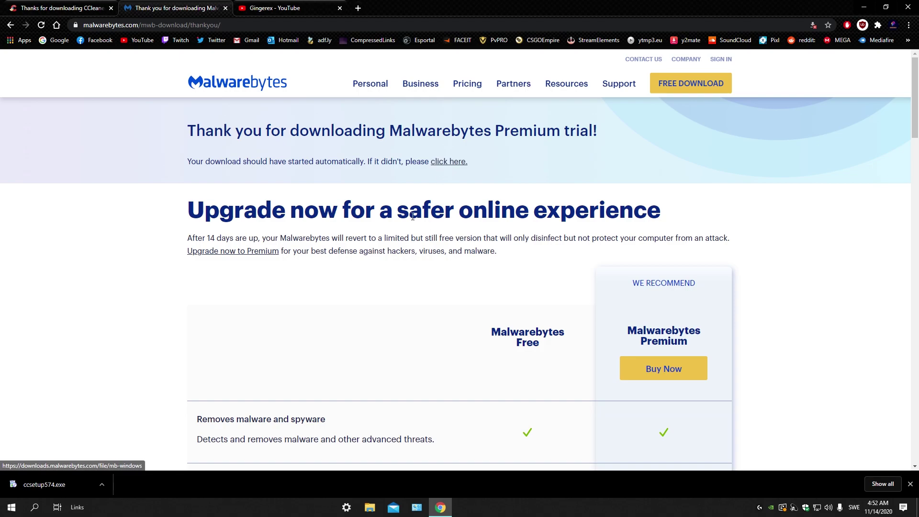
scroll(273, 205, down, 15)
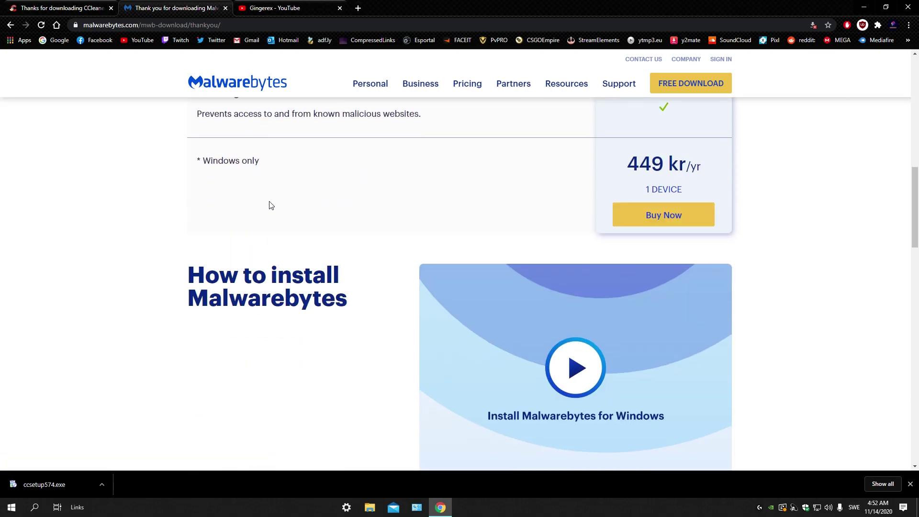
scroll(269, 205, up, 15)
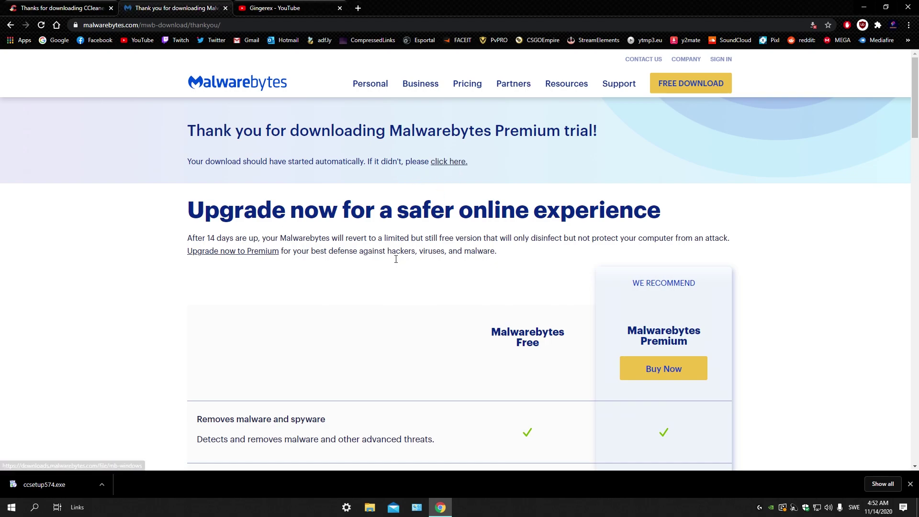
key(ctrl+shift+Page_Down)
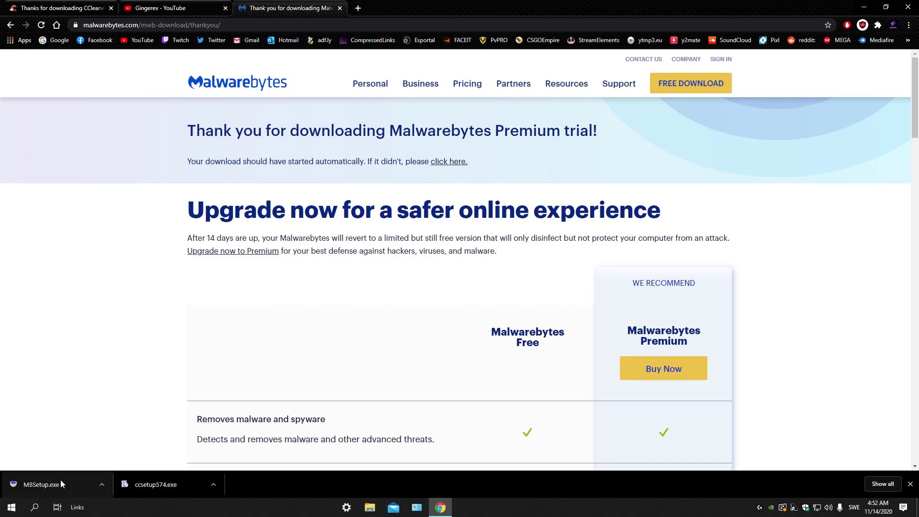
Copy MBSetup.exe and ccsetup574.exe from Chrome's download bar onto the desktop.
double_click(465, 9)
drag(273, 479, 128, 241)
drag(383, 479, 130, 272)
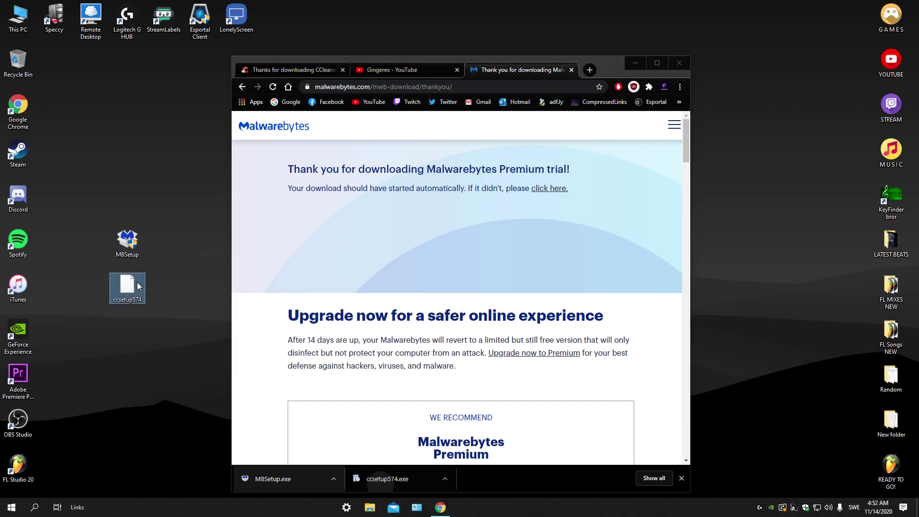
Close Chrome, arrange the two installer icons, and launch ccsetup574.
double_click(596, 59)
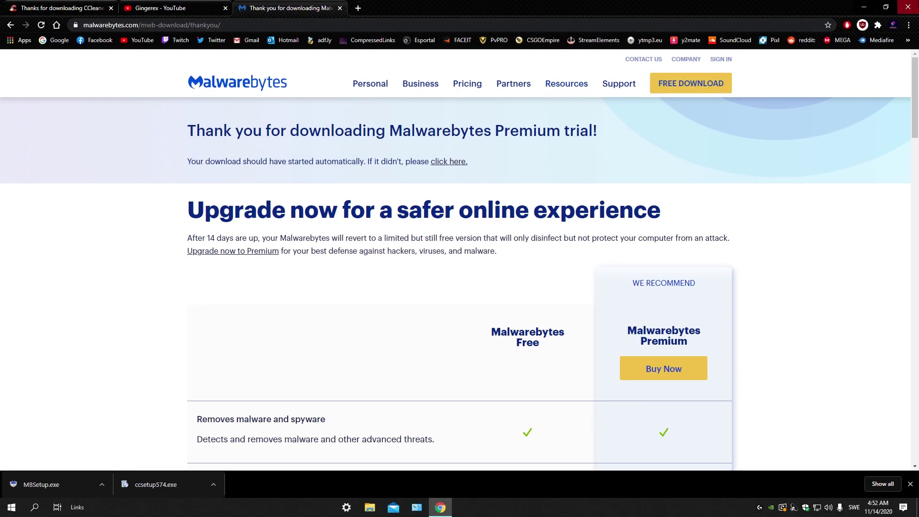
click(907, 6)
drag(126, 285, 382, 242)
drag(127, 240, 382, 194)
click(391, 248)
double_click(391, 247)
Install CCleaner v5.74, declining CCleaner Browser and release notes, then run CCleaner Free.
click(414, 324)
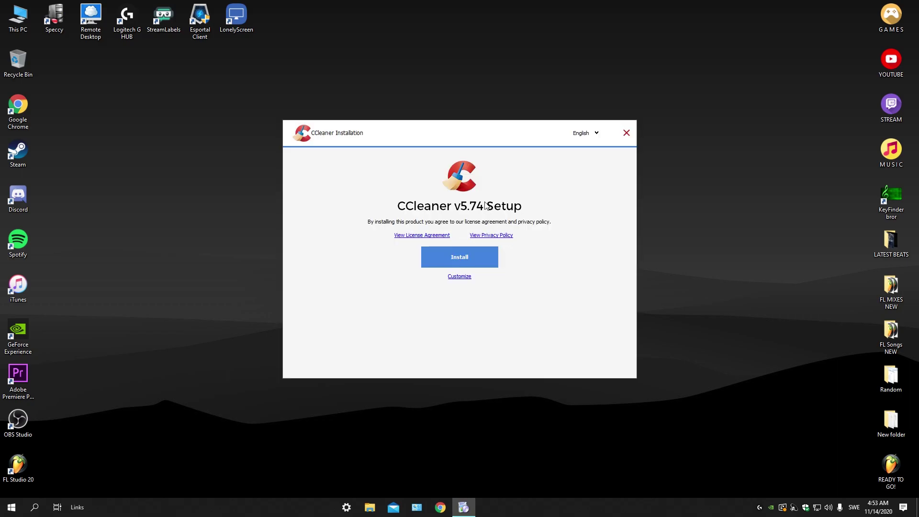
drag(471, 143, 493, 132)
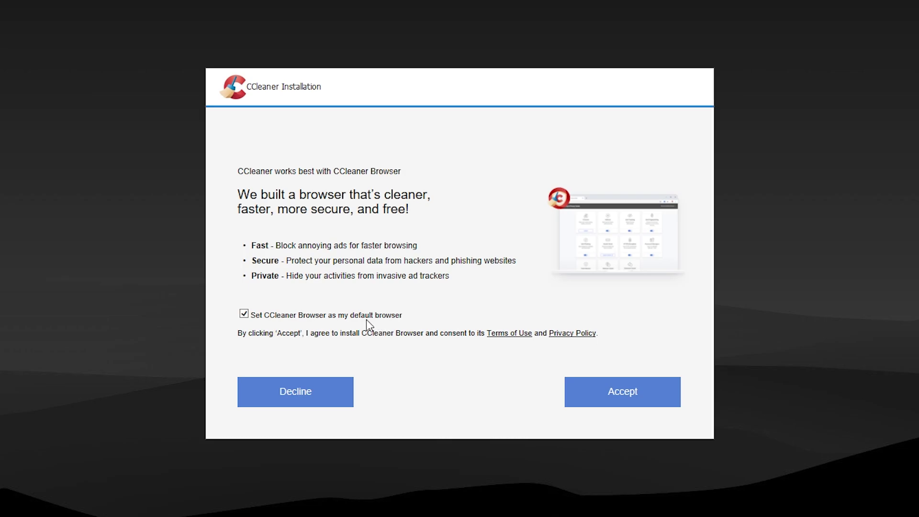
click(244, 313)
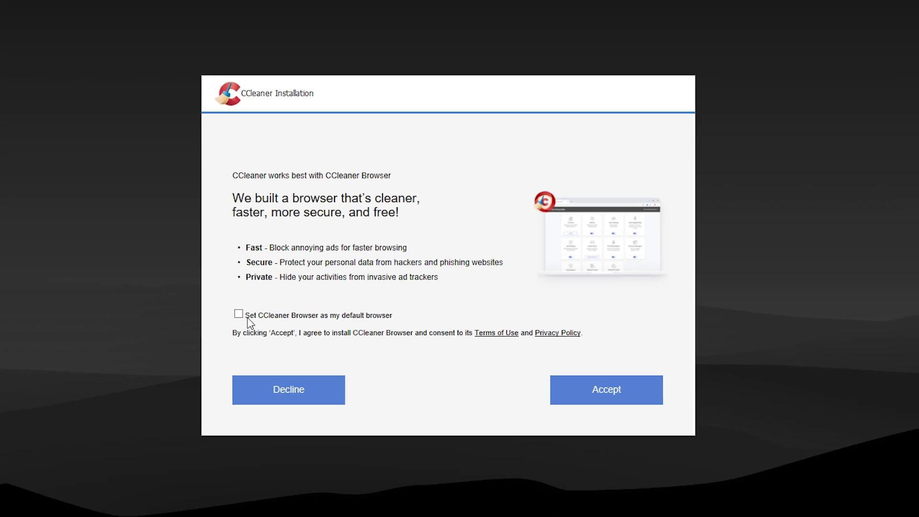
click(267, 385)
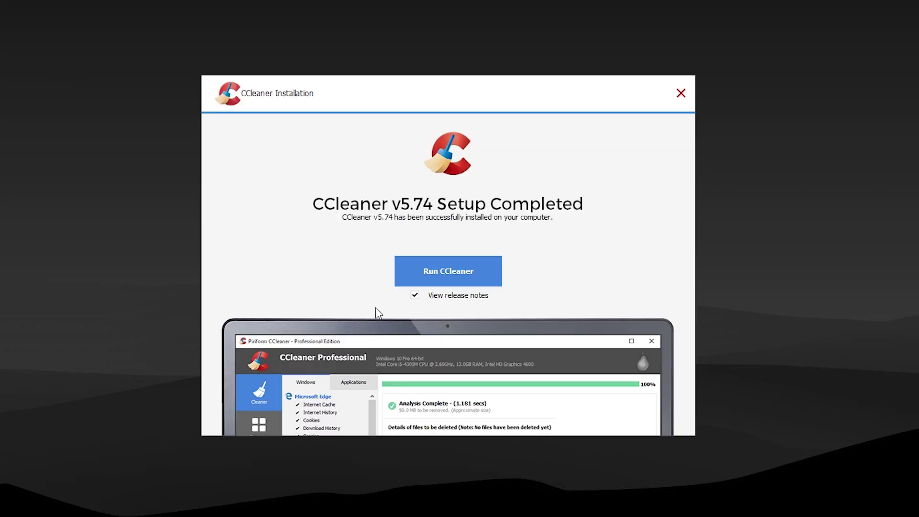
click(415, 294)
click(446, 271)
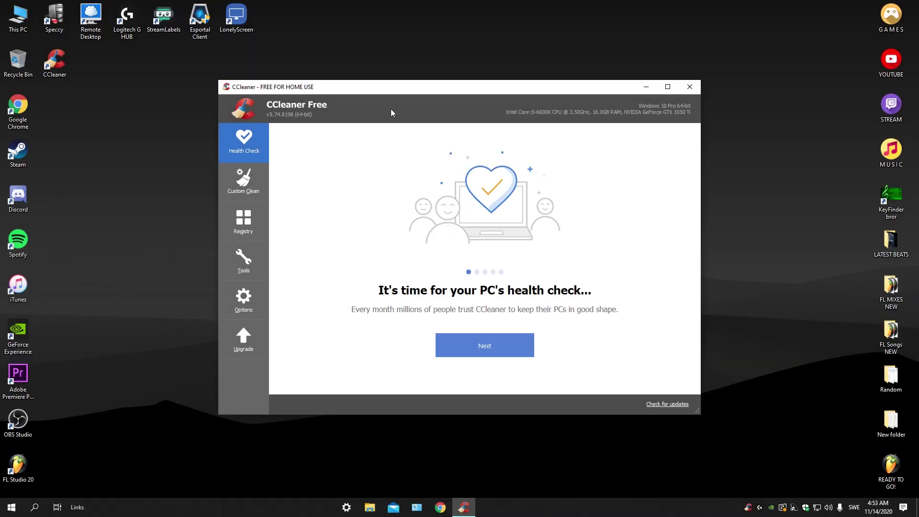
Close CCleaner and install Malwarebytes Free for a personal computer, skipping Browser Guard.
click(689, 86)
click(382, 195)
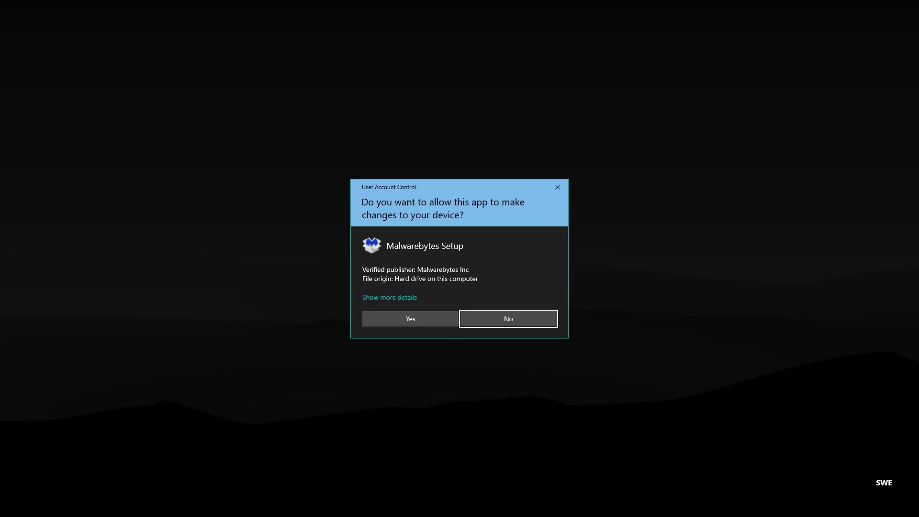
click(410, 319)
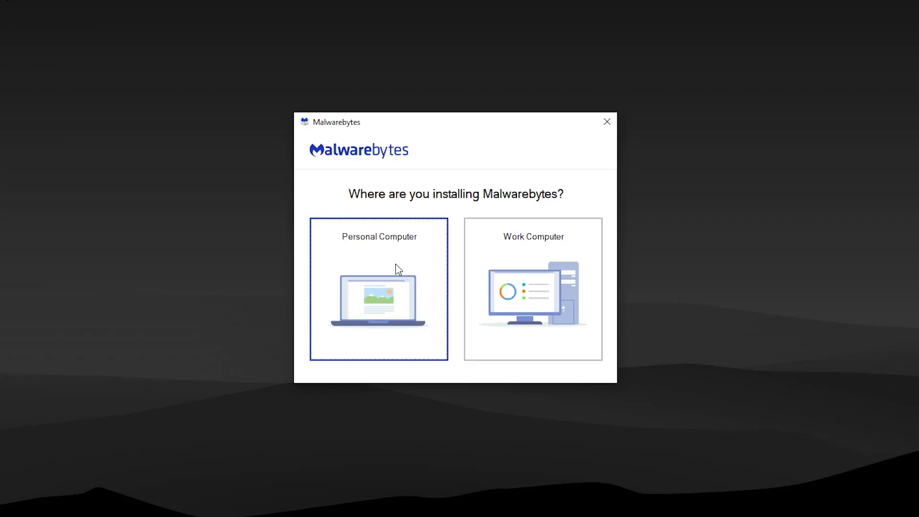
click(374, 295)
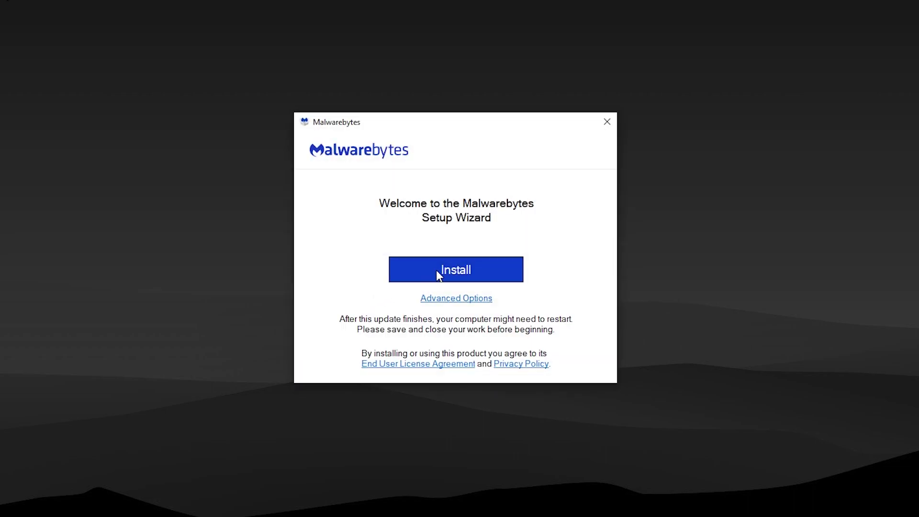
click(436, 272)
click(474, 318)
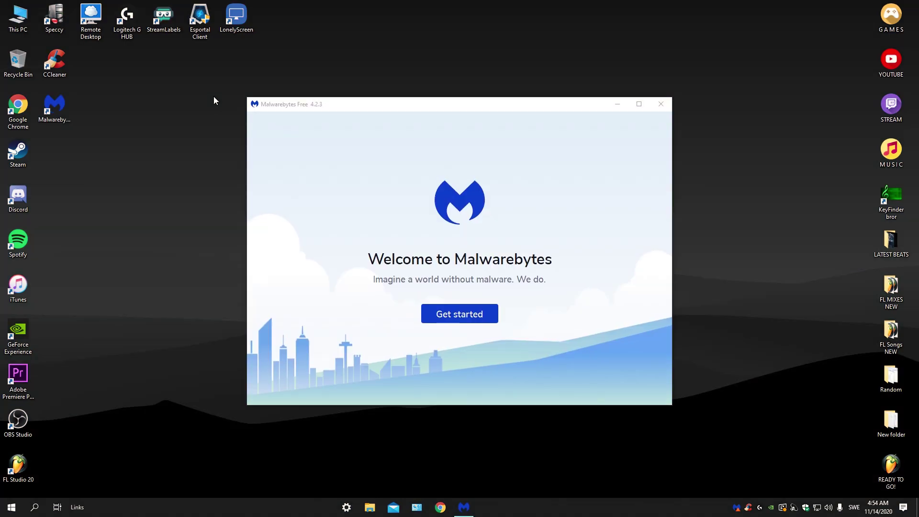
click(460, 314)
Close Malwarebytes and reopen CCleaner from its desktop shortcut.
click(660, 104)
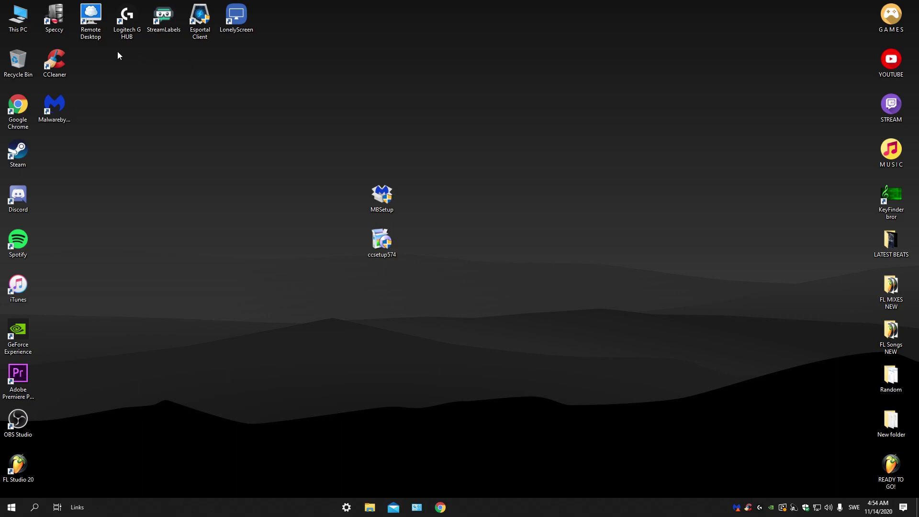
click(52, 63)
double_click(51, 64)
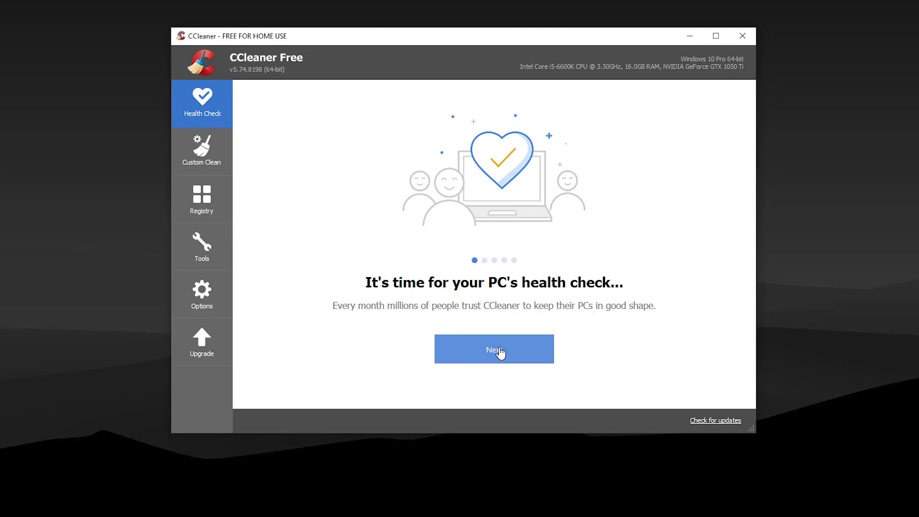
Run the Health Check and clean 1596 trackers and 211 MB of junk.
click(498, 357)
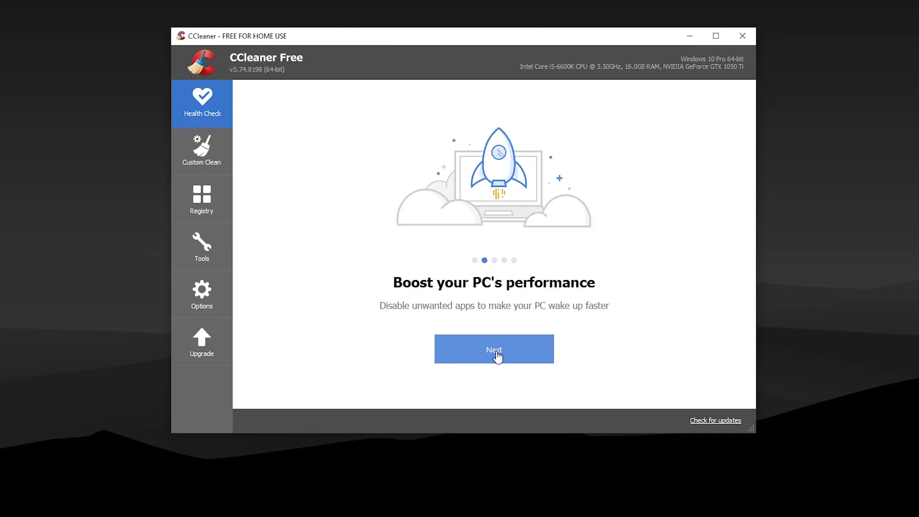
click(498, 356)
click(498, 355)
click(499, 359)
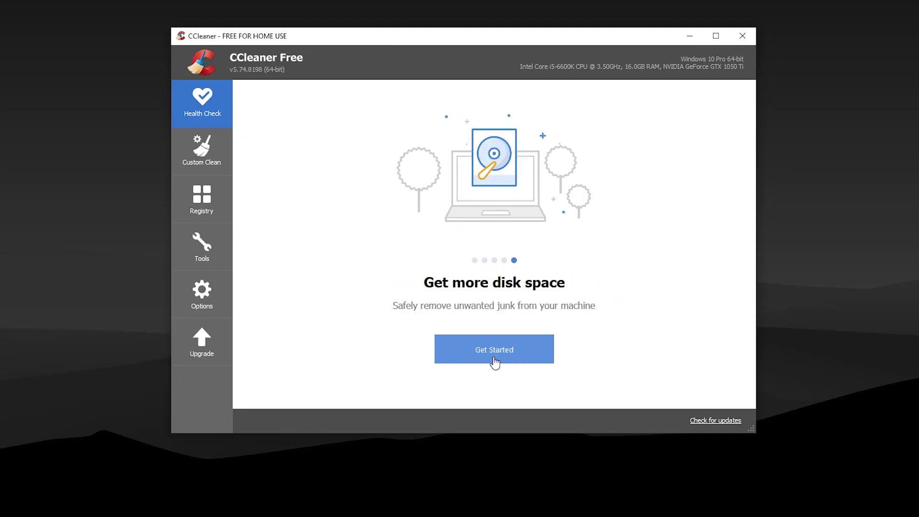
click(495, 364)
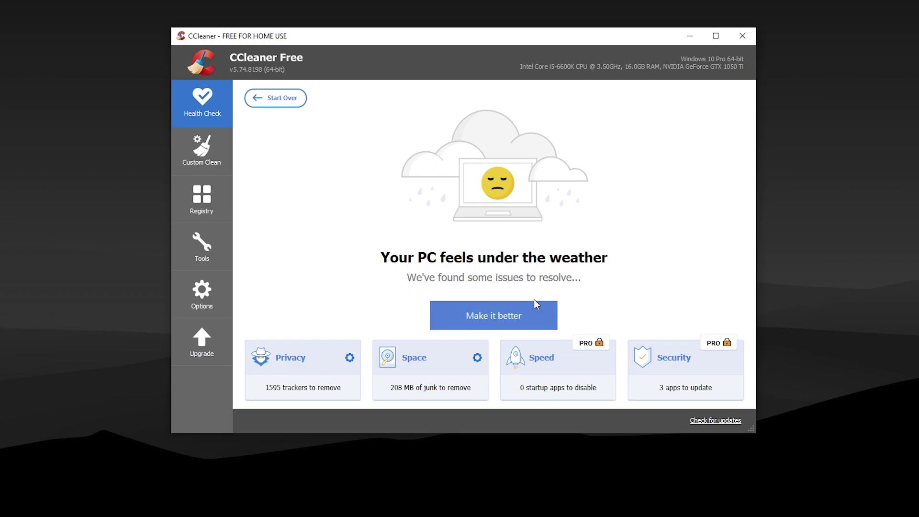
drag(400, 44, 439, 45)
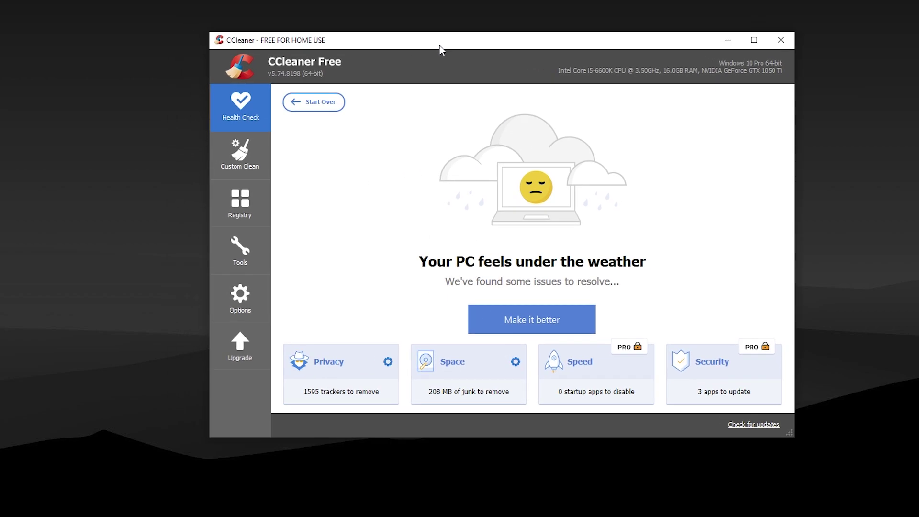
click(519, 324)
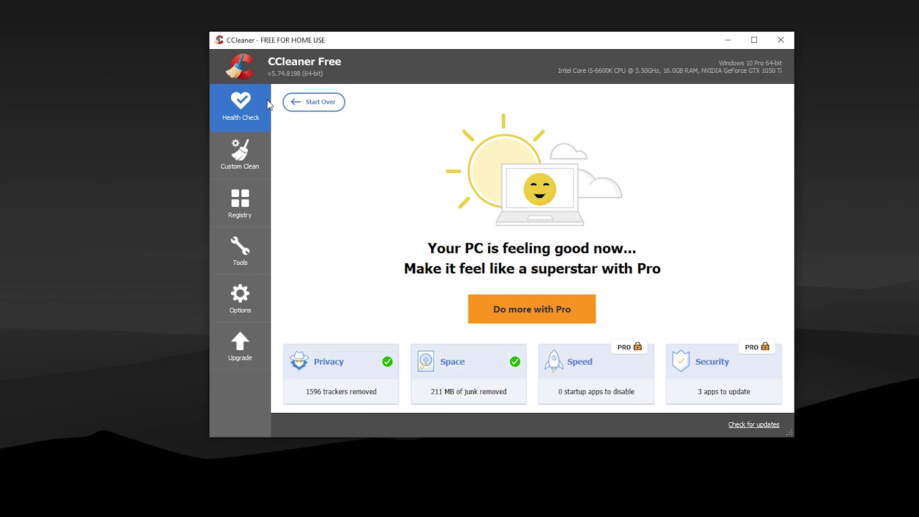
Scan the registry and fix the single Application Paths issue without a backup.
click(243, 217)
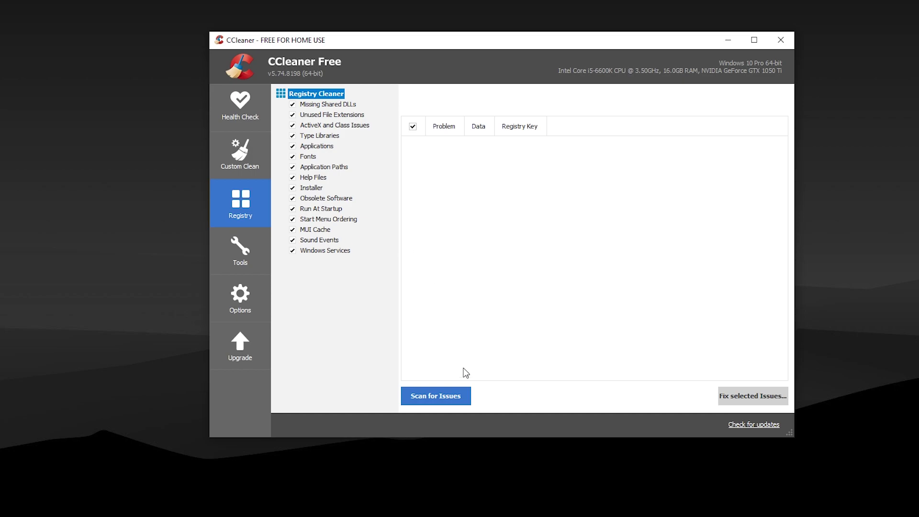
click(446, 396)
drag(493, 45, 399, 61)
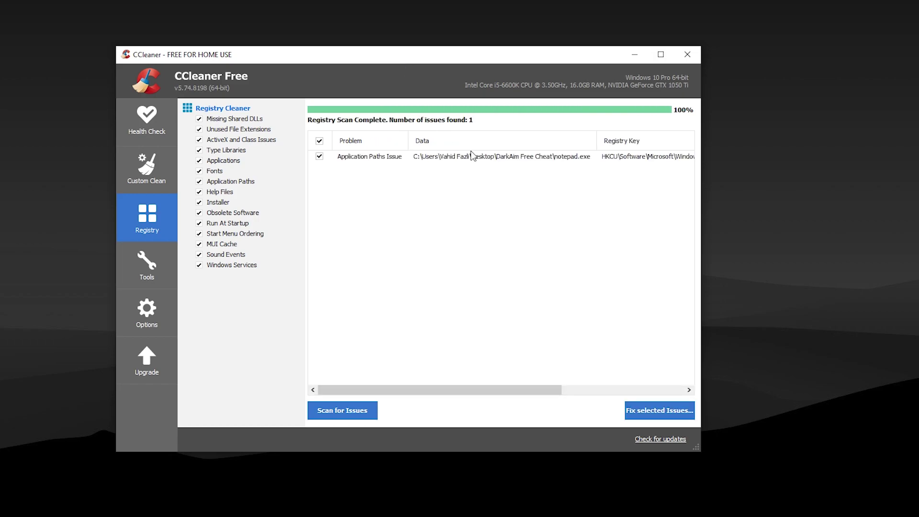
click(646, 409)
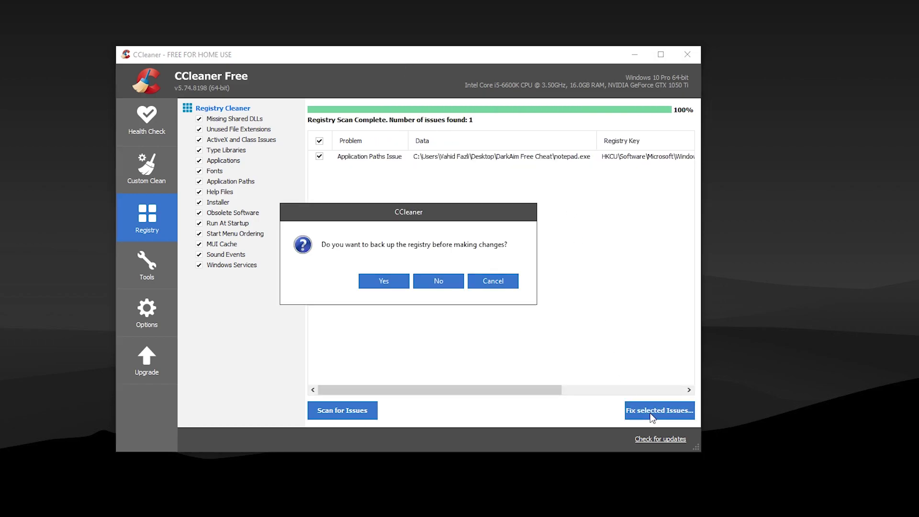
click(431, 281)
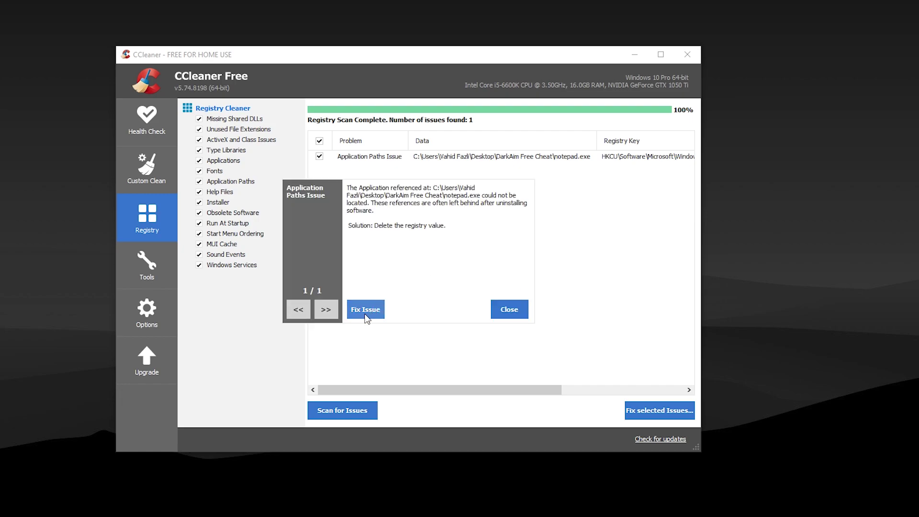
click(365, 310)
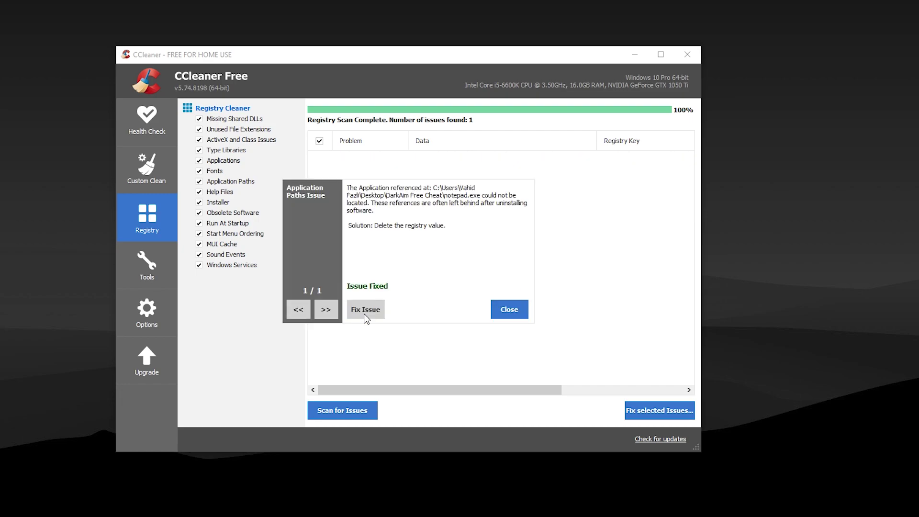
click(509, 309)
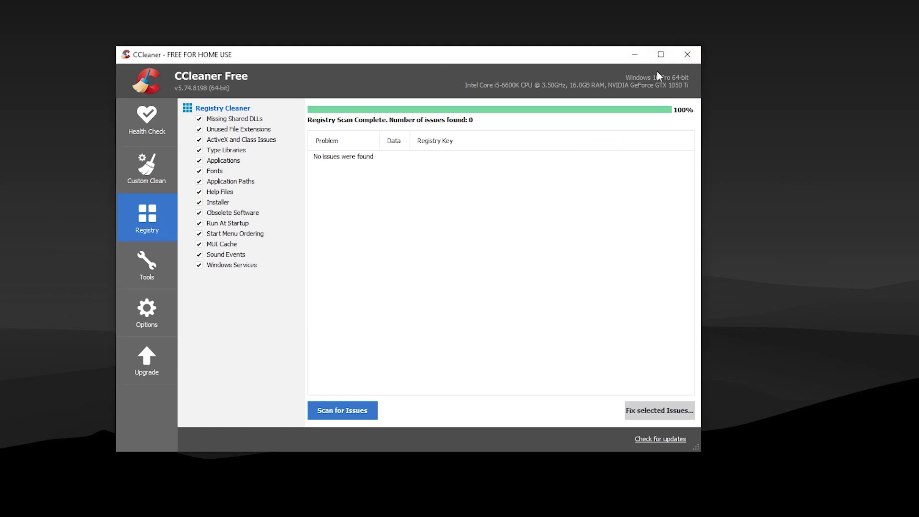
Close the CCleaner window and exit it completely from its system tray icon.
click(688, 57)
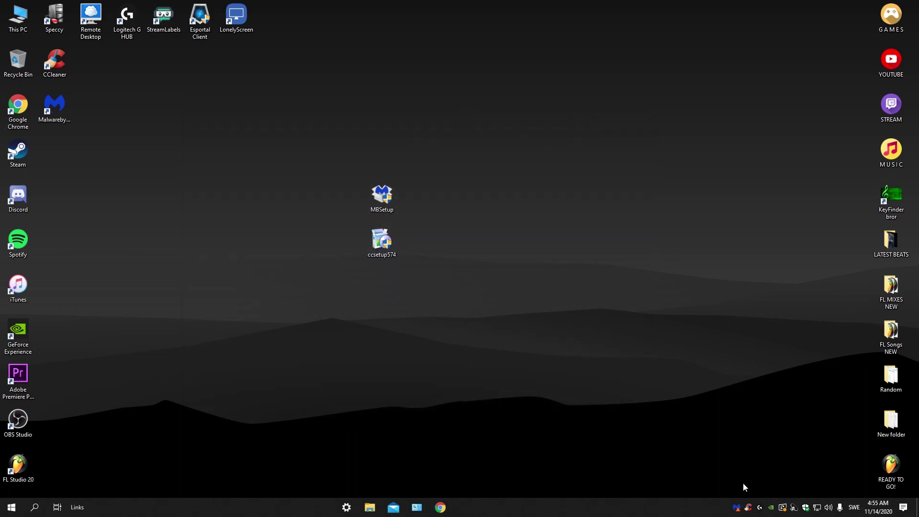
right_click(748, 508)
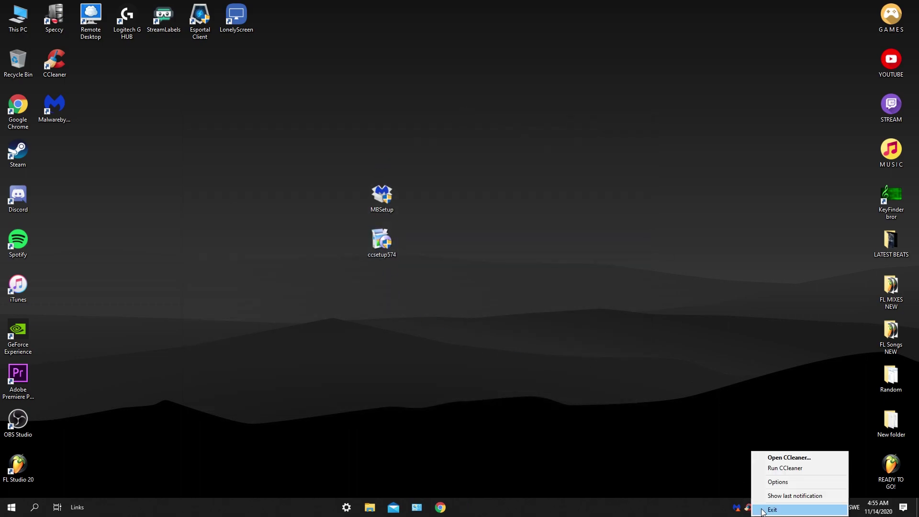
click(770, 509)
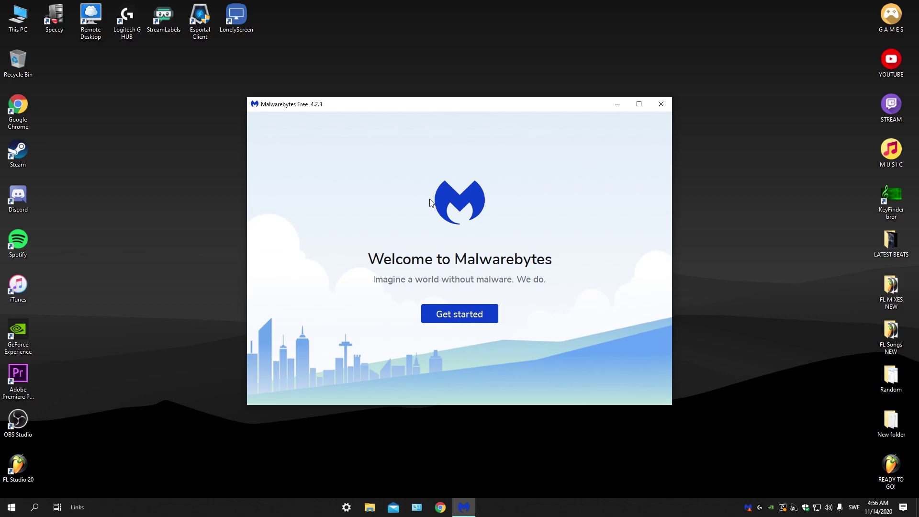
Set up Malwarebytes, skipping the Premium purchase and starting the free 14-day Premium trial.
click(485, 314)
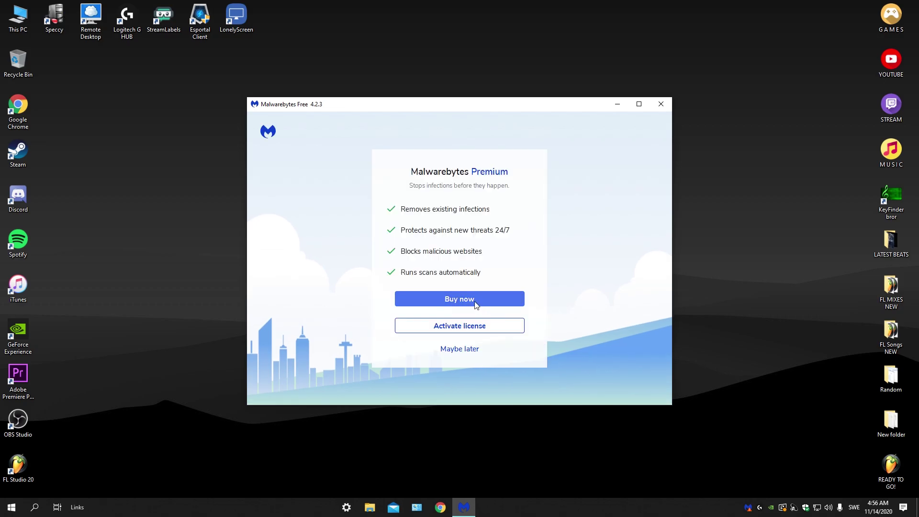
click(460, 349)
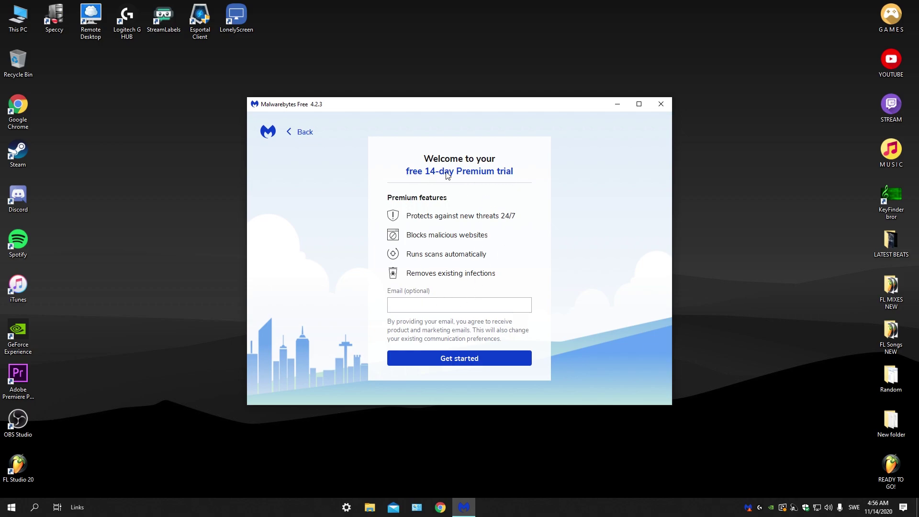
click(425, 311)
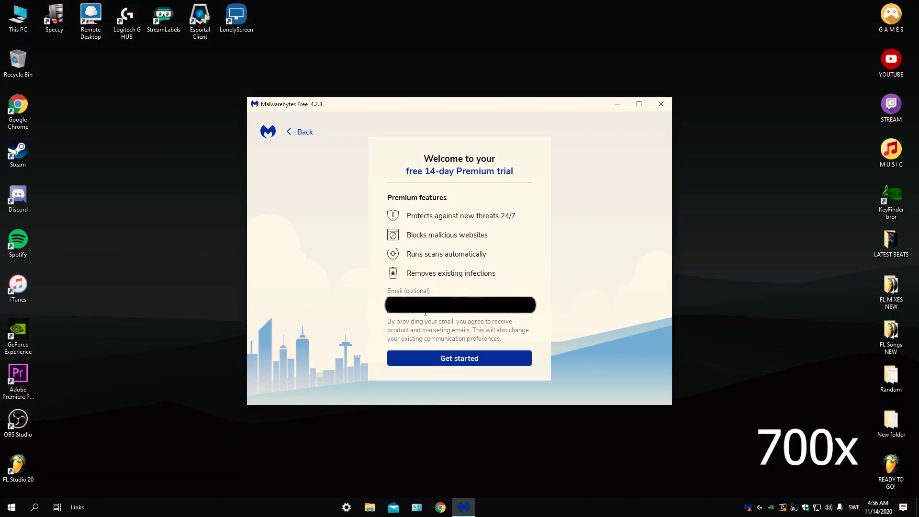
click(459, 358)
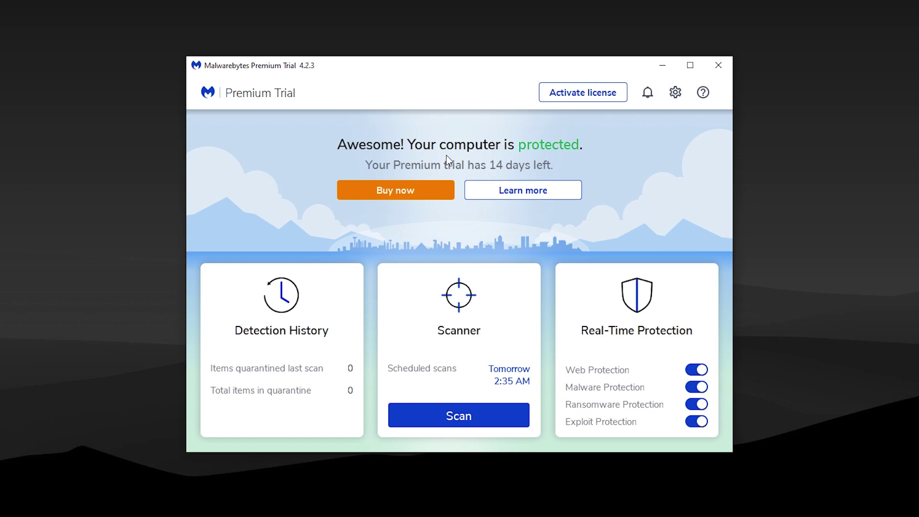
Run a Malwarebytes threat scan and quarantine the single malware file it detects.
click(429, 412)
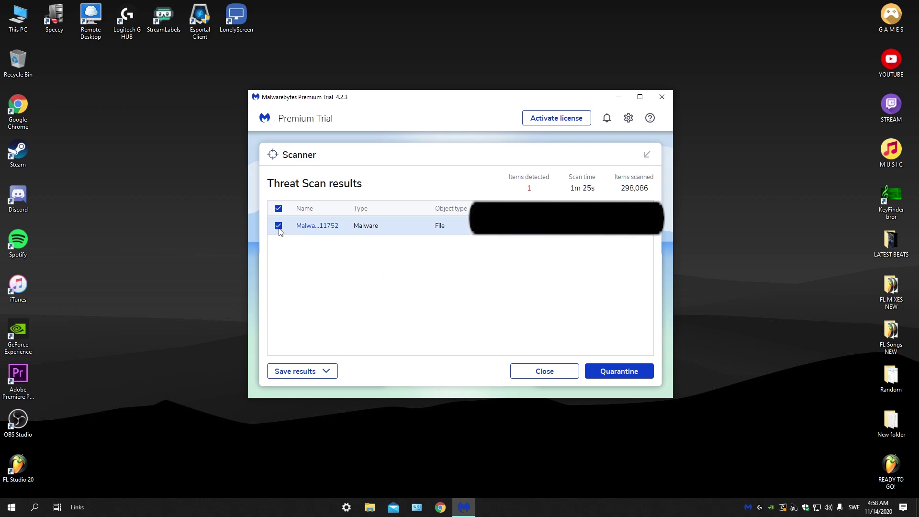
click(628, 371)
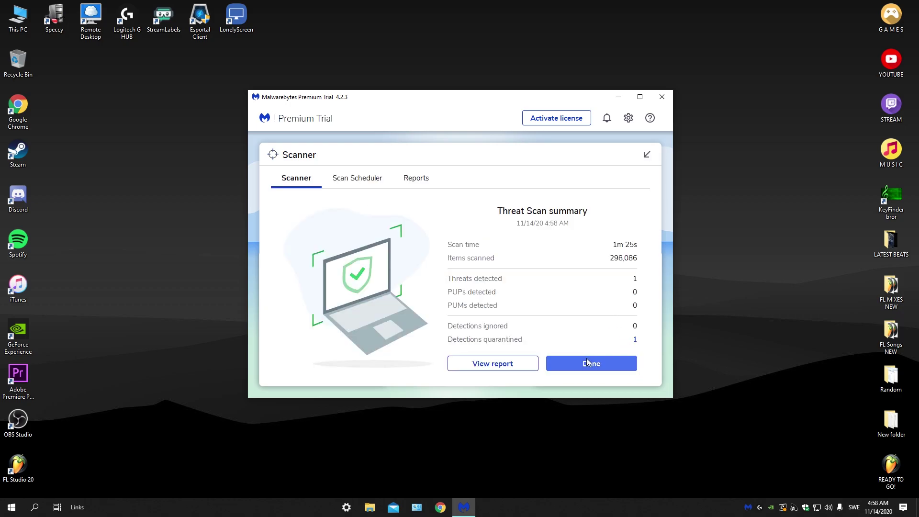
click(592, 363)
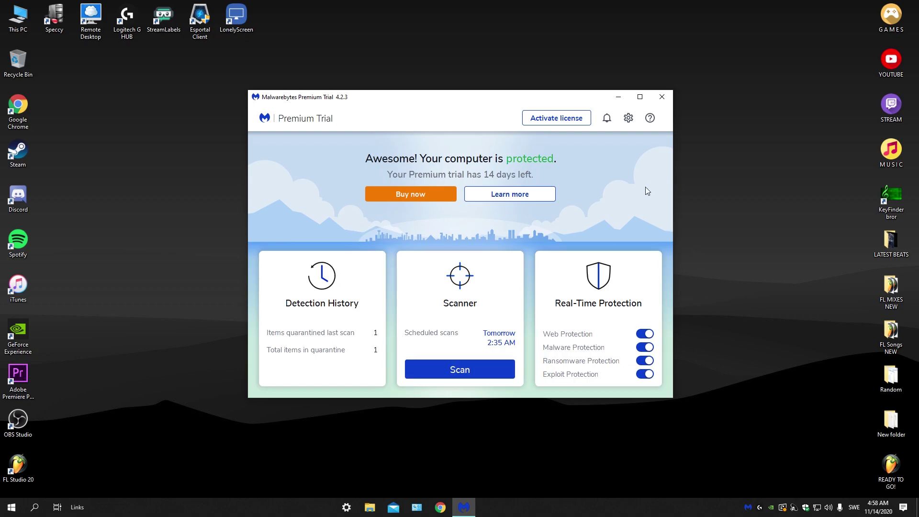
Close Malwarebytes and move the MBSetup and ccsetup574 installers into the Recycle Bin.
click(663, 101)
drag(425, 147, 415, 274)
click(410, 277)
drag(356, 268, 18, 60)
Empty the Recycle Bin, confirming permanent deletion of the installers.
right_click(18, 60)
click(58, 73)
click(496, 261)
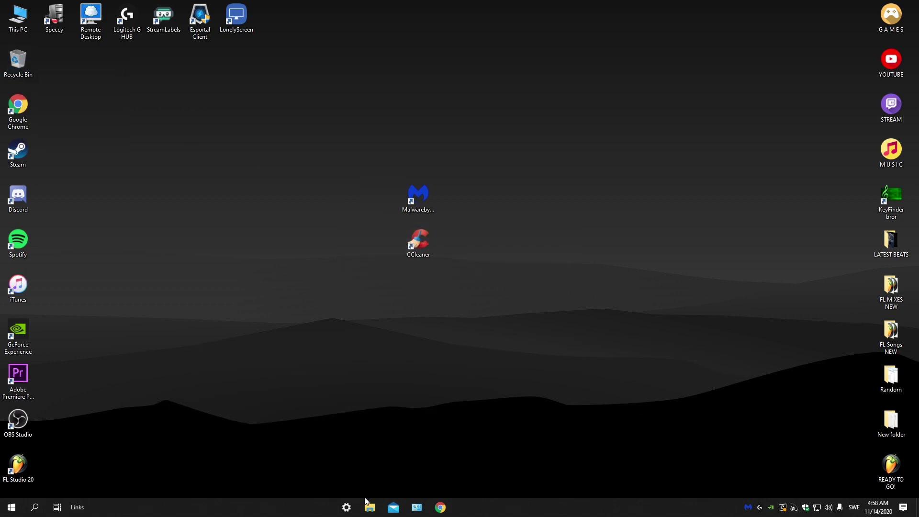
Search 'windows update' to open the Windows Update settings page in a restored, smaller window.
click(33, 510)
text(windows )
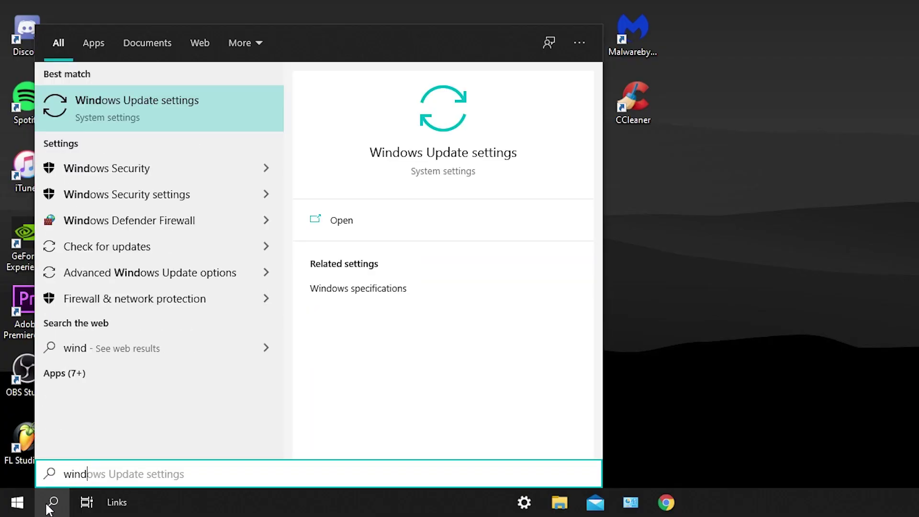
text(up)
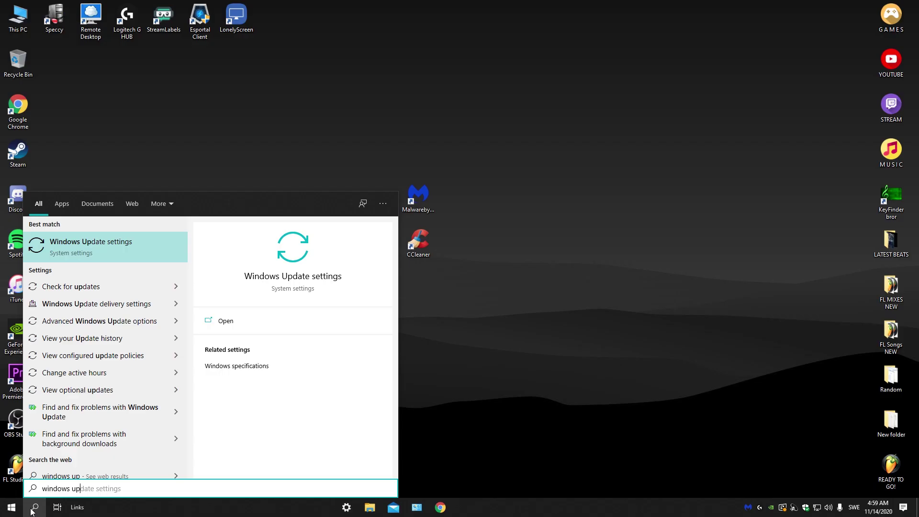
key(Return)
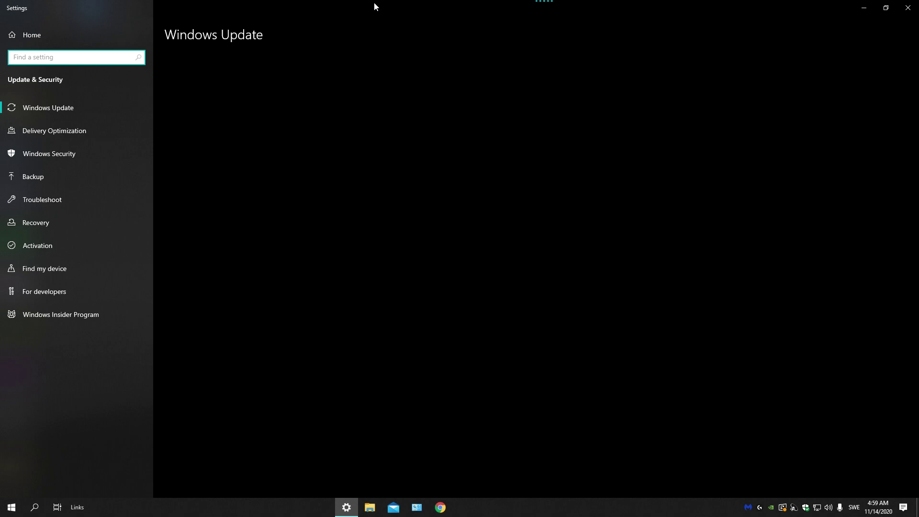
double_click(375, 7)
mouse_move(422, 79)
mouse_down()
mouse_move(417, 61)
mouse_move(426, 77)
mouse_up()
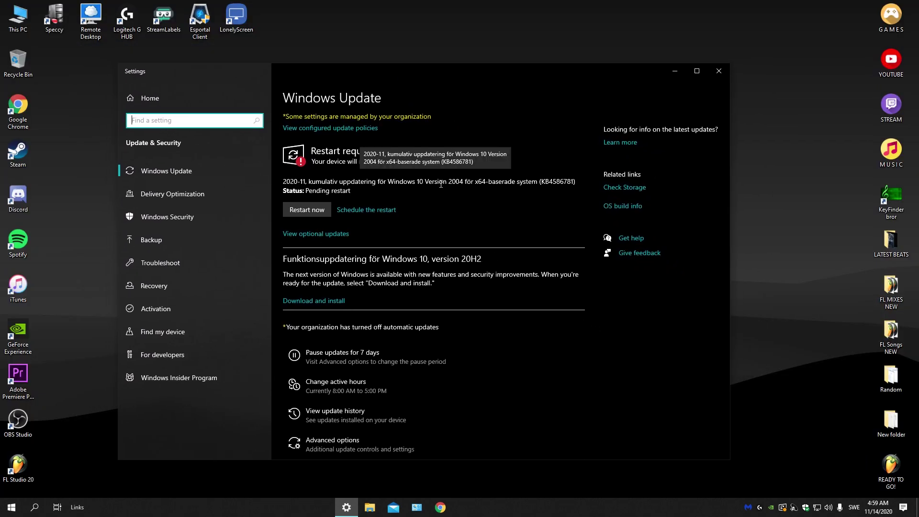